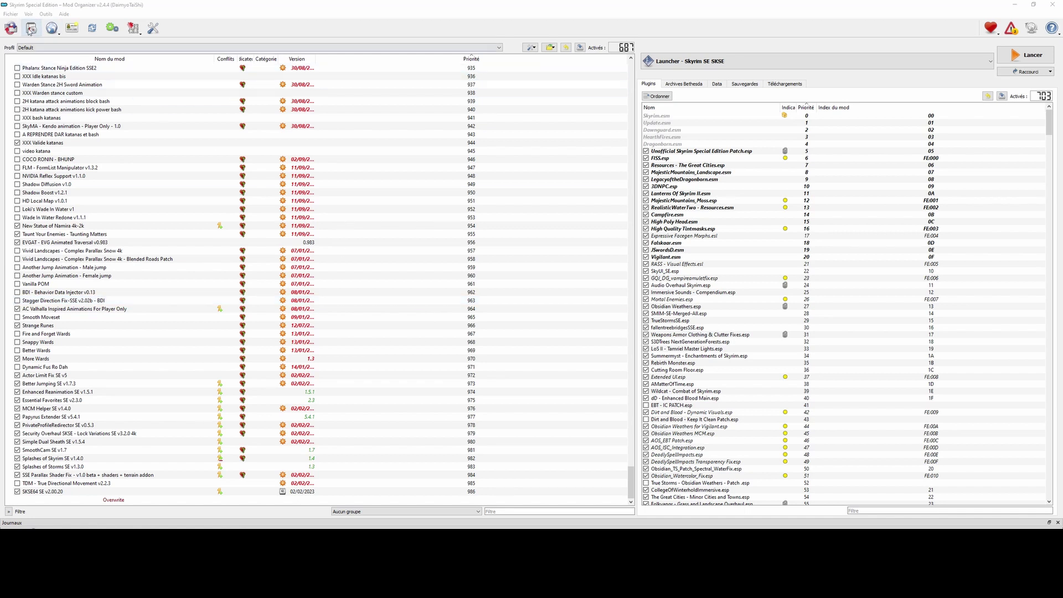
# Install the DART archive from the downloads folder as a new mod named DART.
pyautogui.click(31, 30)
pyautogui.click(92, 81)
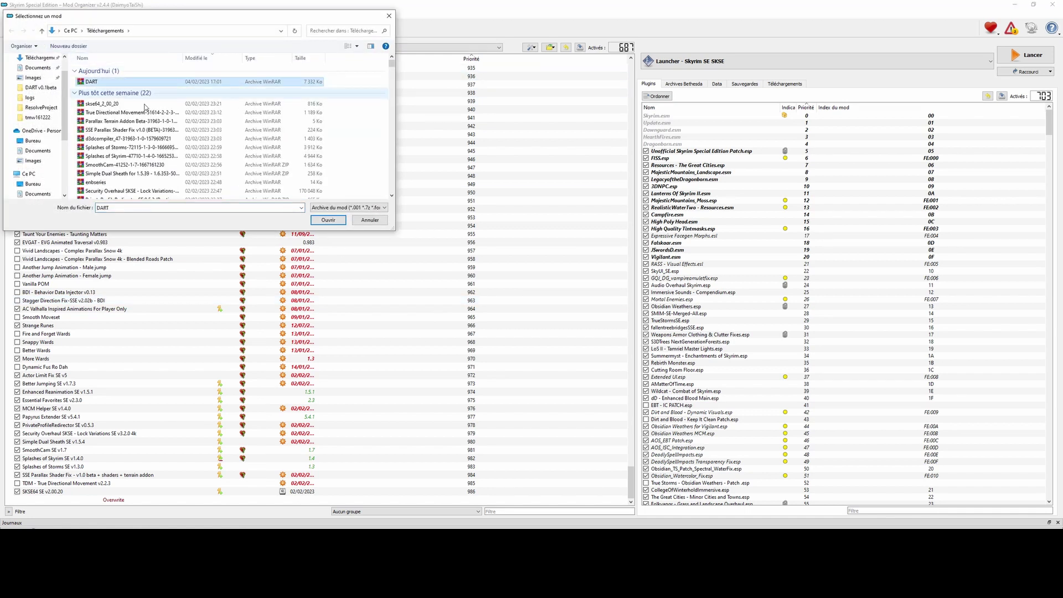
pyautogui.click(320, 222)
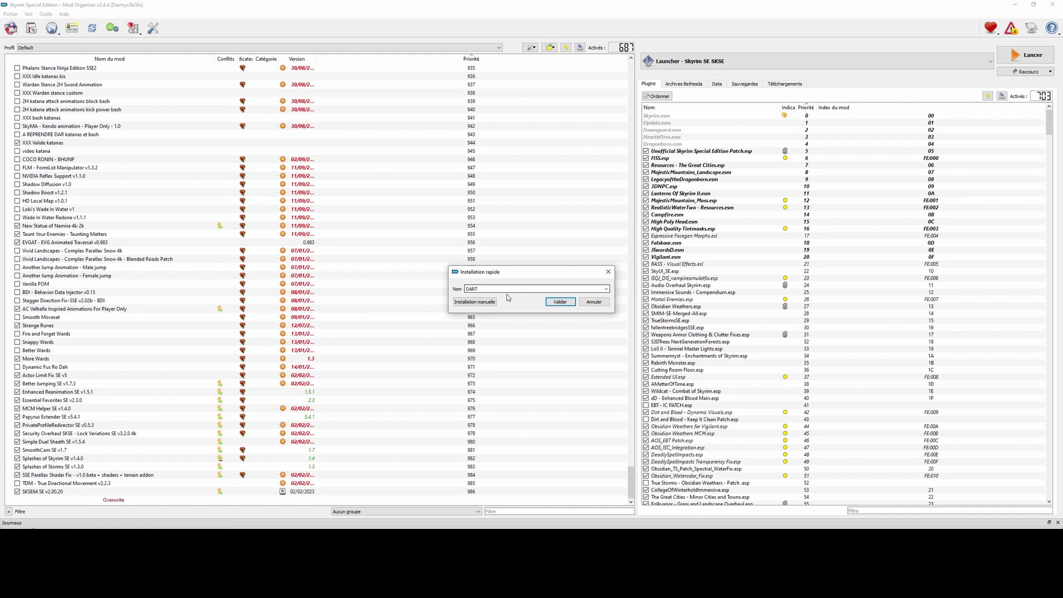
pyautogui.click(559, 301)
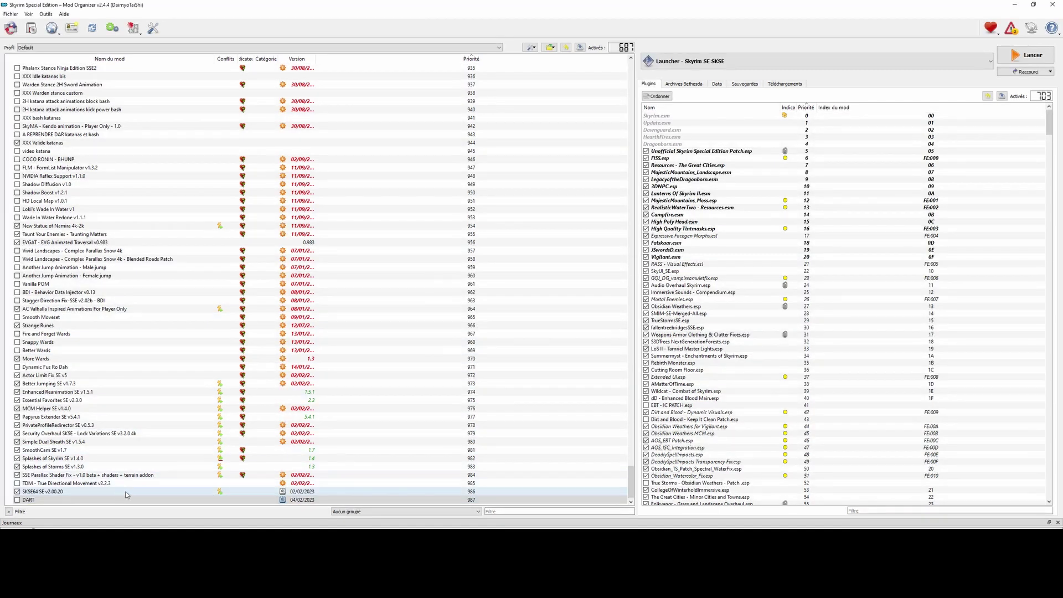
# Choose DART as the executable to run and launch the DART application from its mod folder.
pyautogui.click(76, 501)
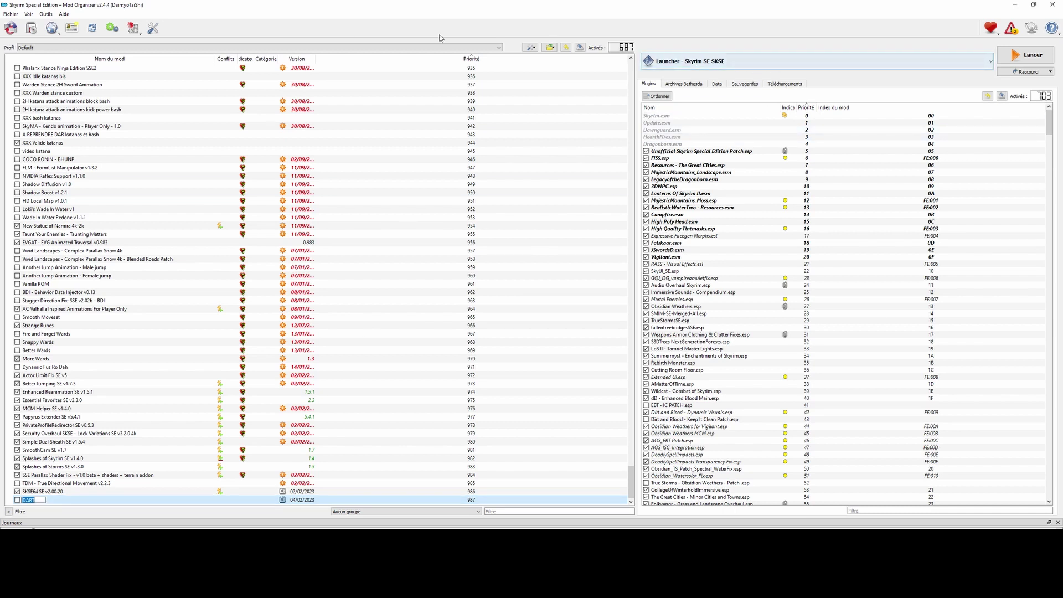
pyautogui.click(114, 30)
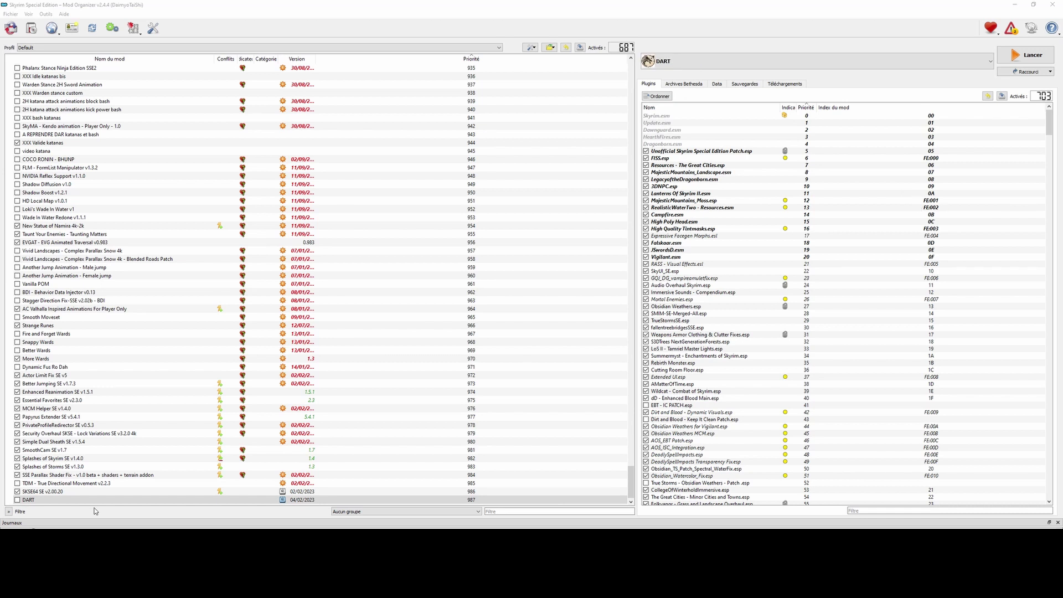
pyautogui.click(62, 500)
pyautogui.rightClick(62, 501)
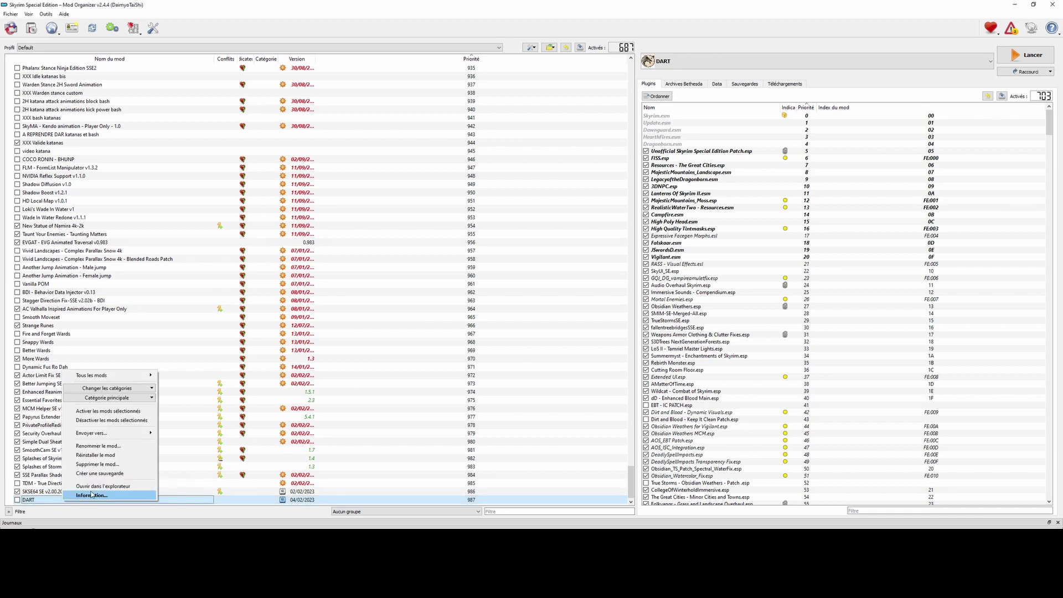
pyautogui.click(98, 487)
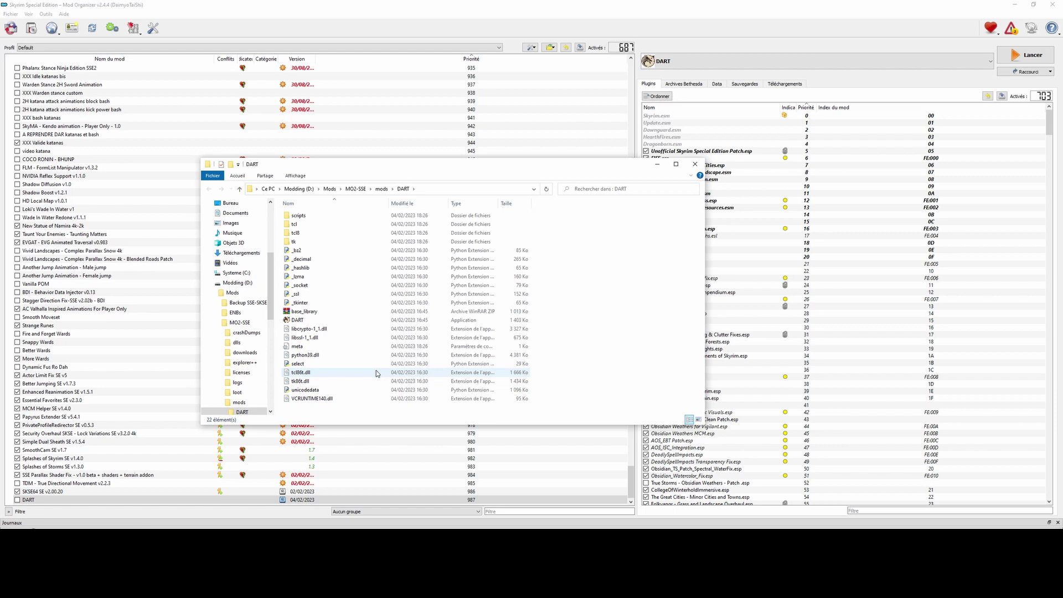
pyautogui.click(301, 322)
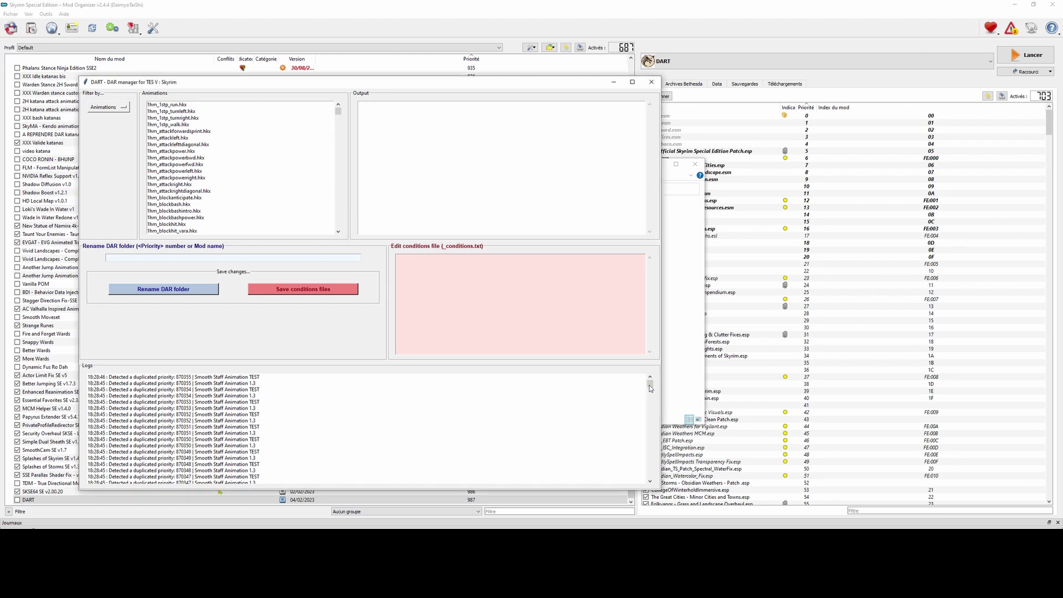
# Filter by animations and examine which mods and priority folders contain 1hm_idle.hkx.
pyautogui.moveTo(651, 384)
pyautogui.mouseDown()
pyautogui.moveTo(673, 482)
pyautogui.moveTo(658, 459)
pyautogui.moveTo(650, 380)
pyautogui.mouseUp()
pyautogui.click(119, 109)
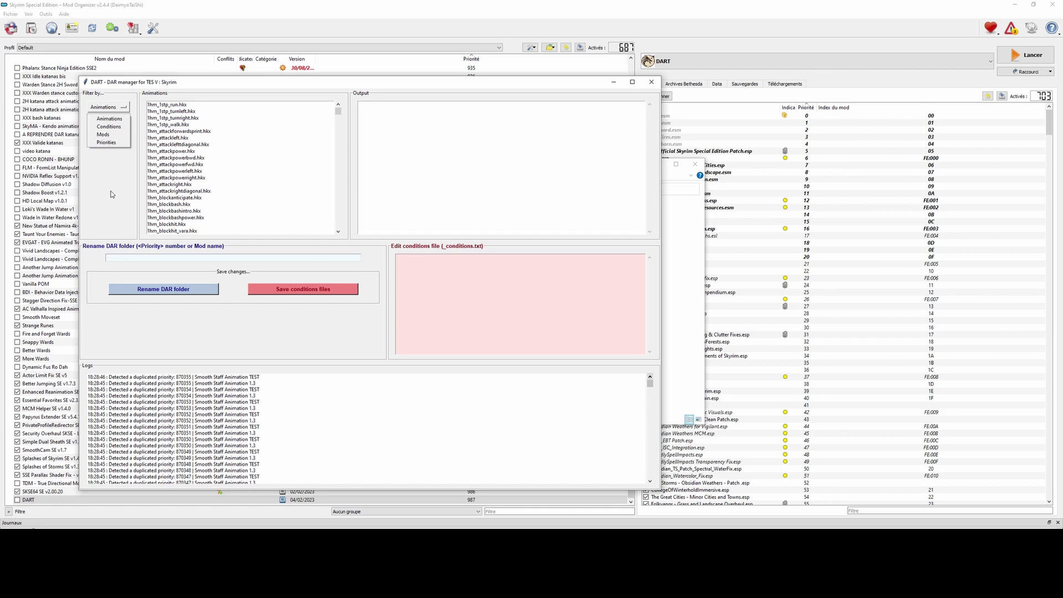
pyautogui.click(109, 119)
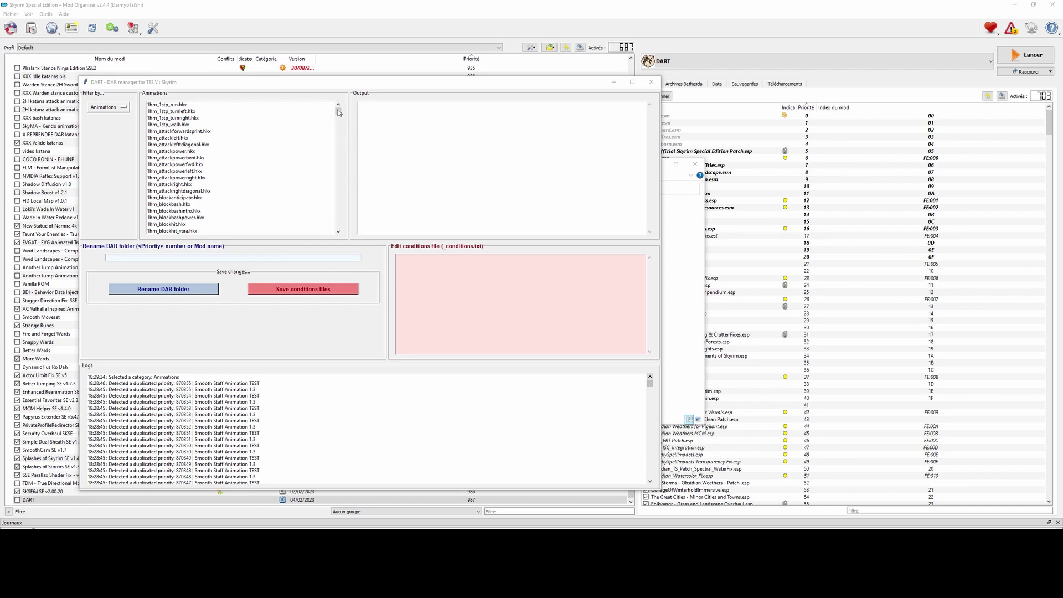
pyautogui.moveTo(338, 111); pyautogui.dragTo(340, 117)
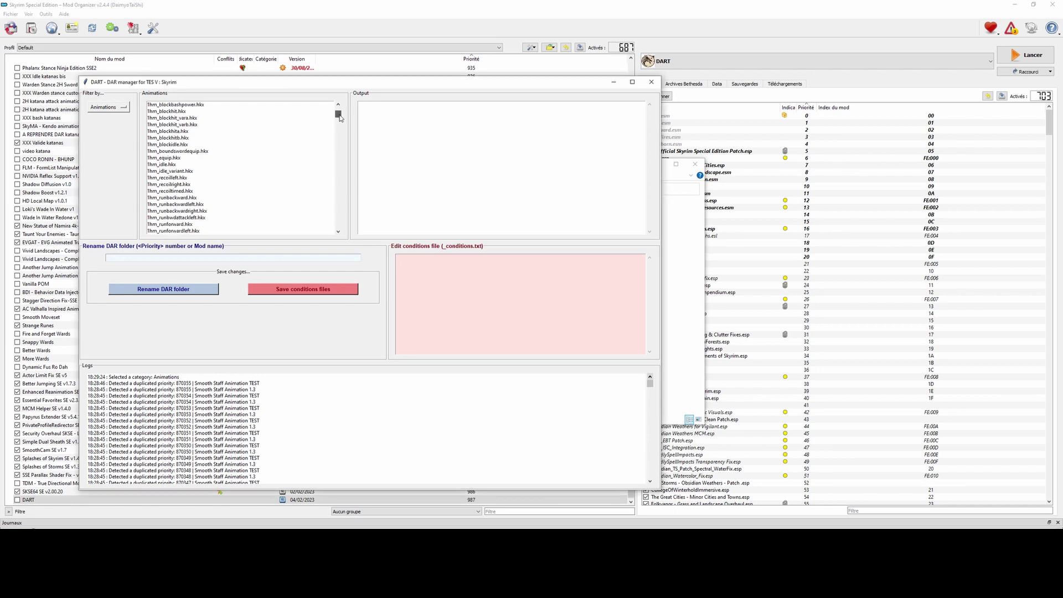
pyautogui.click(183, 165)
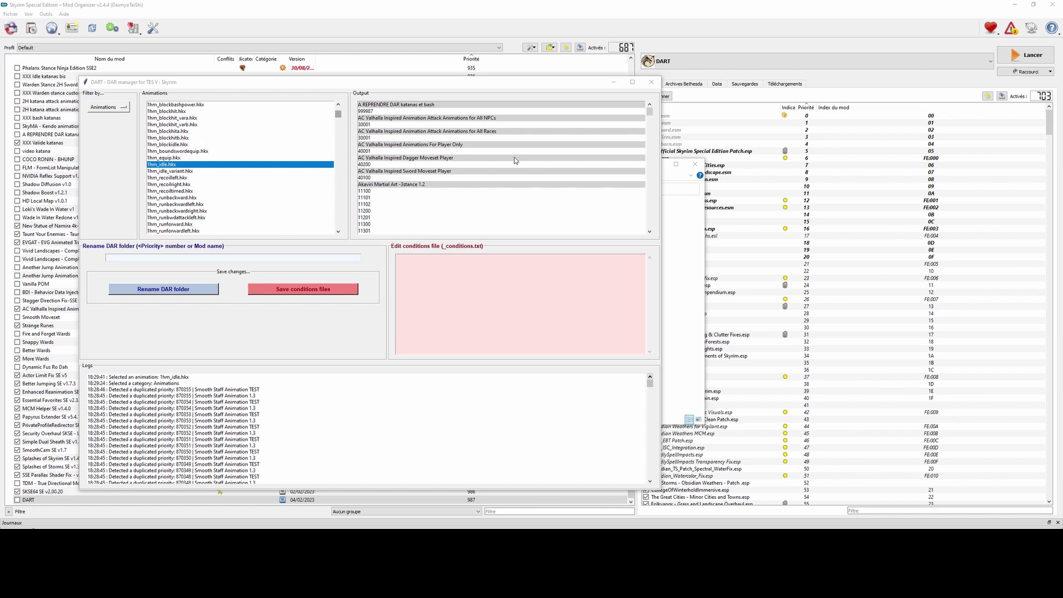
pyautogui.scroll(-5, 442, 148)
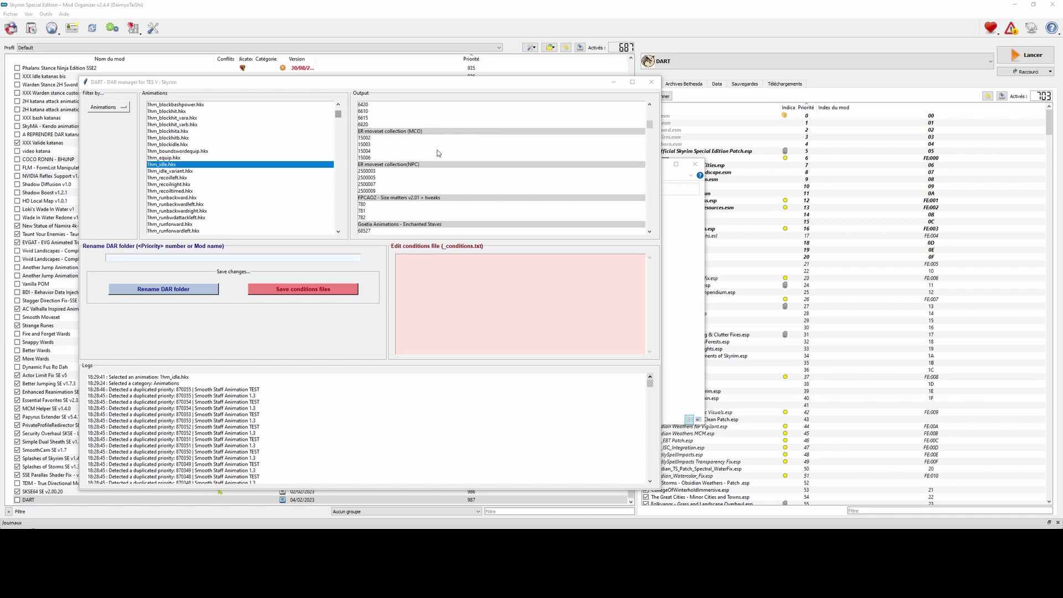
pyautogui.scroll(-10, 438, 150)
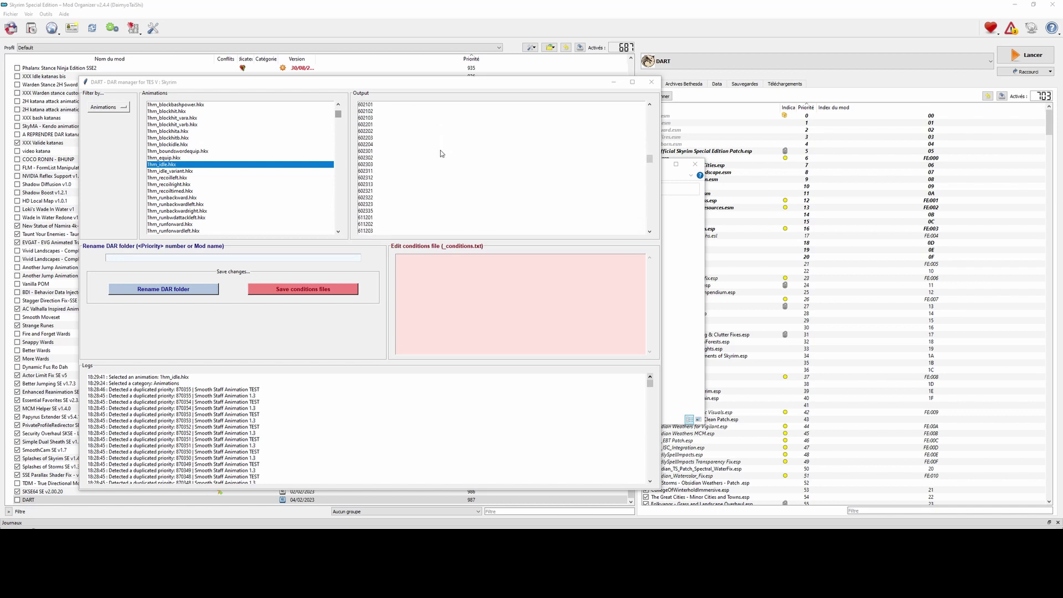
pyautogui.scroll(-10, 440, 152)
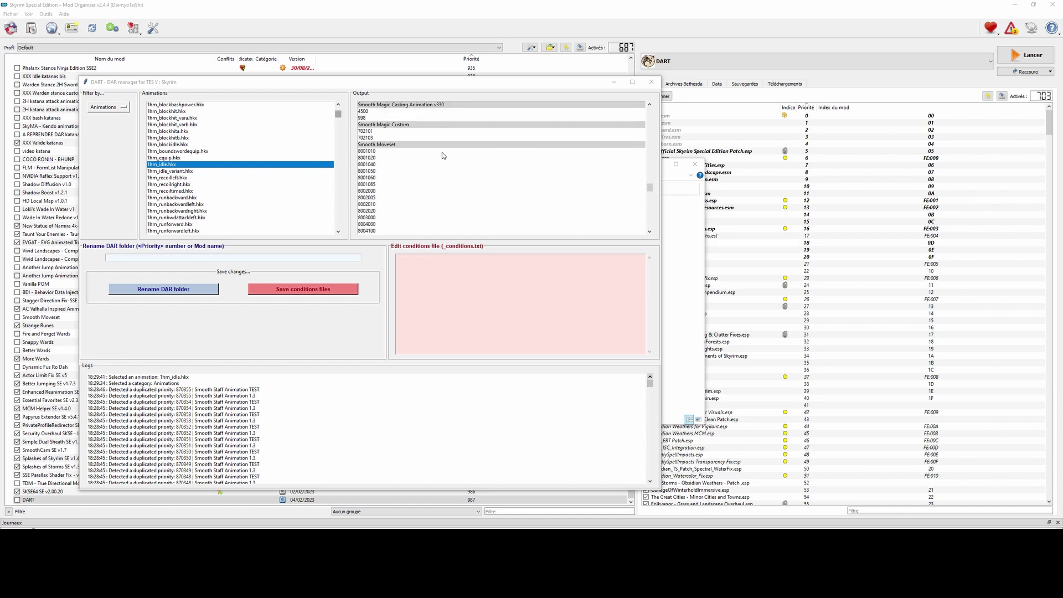
pyautogui.scroll(-10, 443, 156)
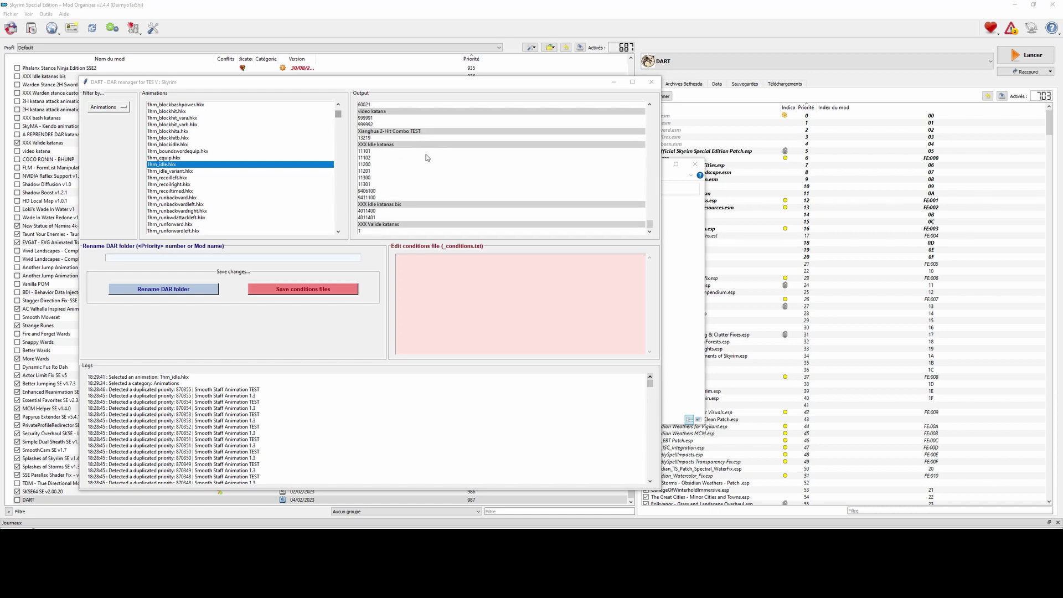
# Filter by conditions and examine which mods and priority folders use the IsEquippedRightType(1) condition.
pyautogui.click(113, 108)
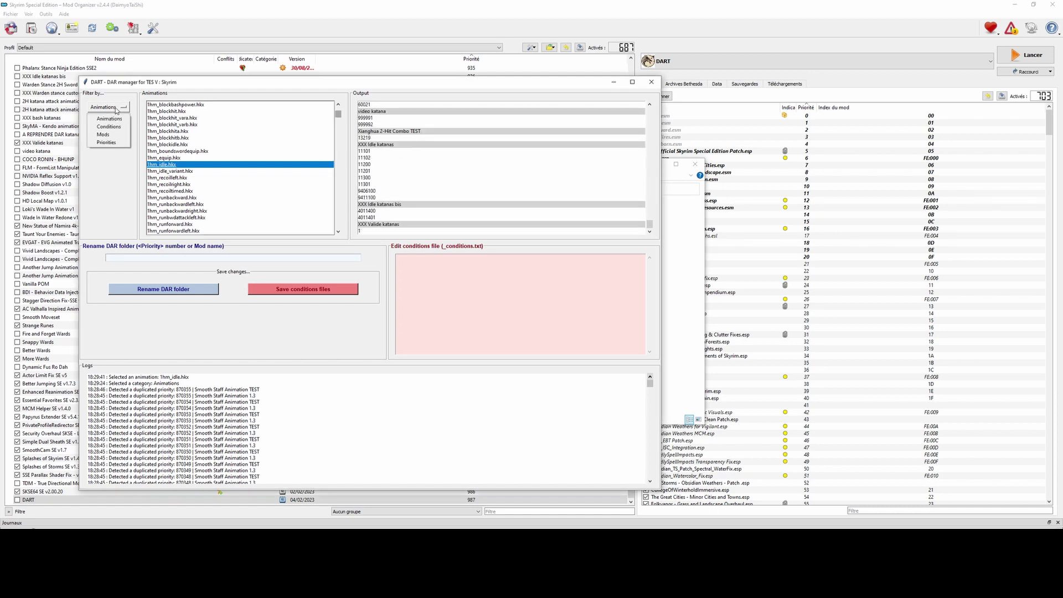
pyautogui.click(111, 127)
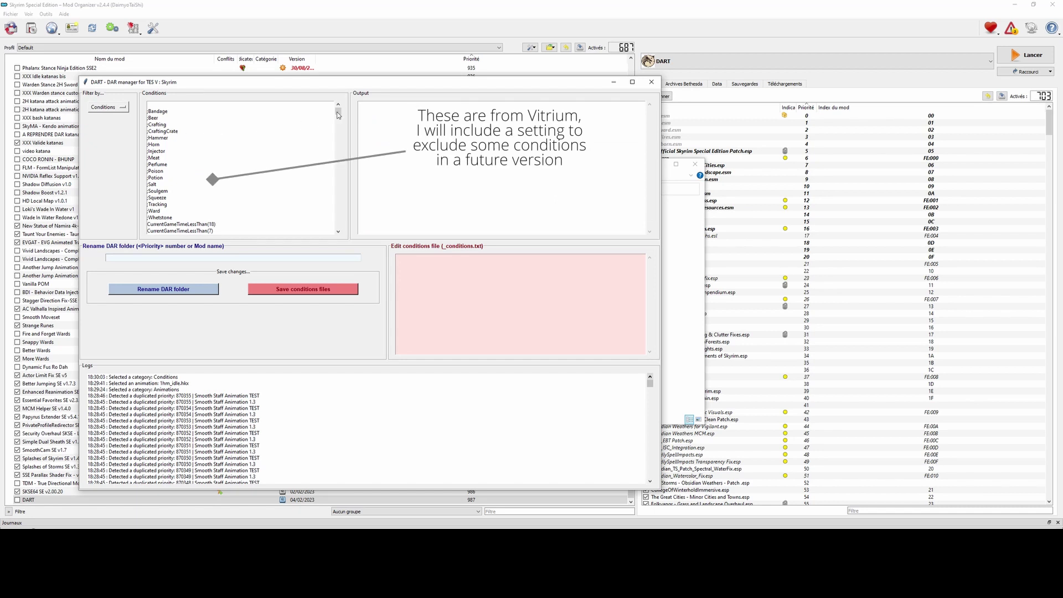
pyautogui.moveTo(338, 115); pyautogui.dragTo(302, 211)
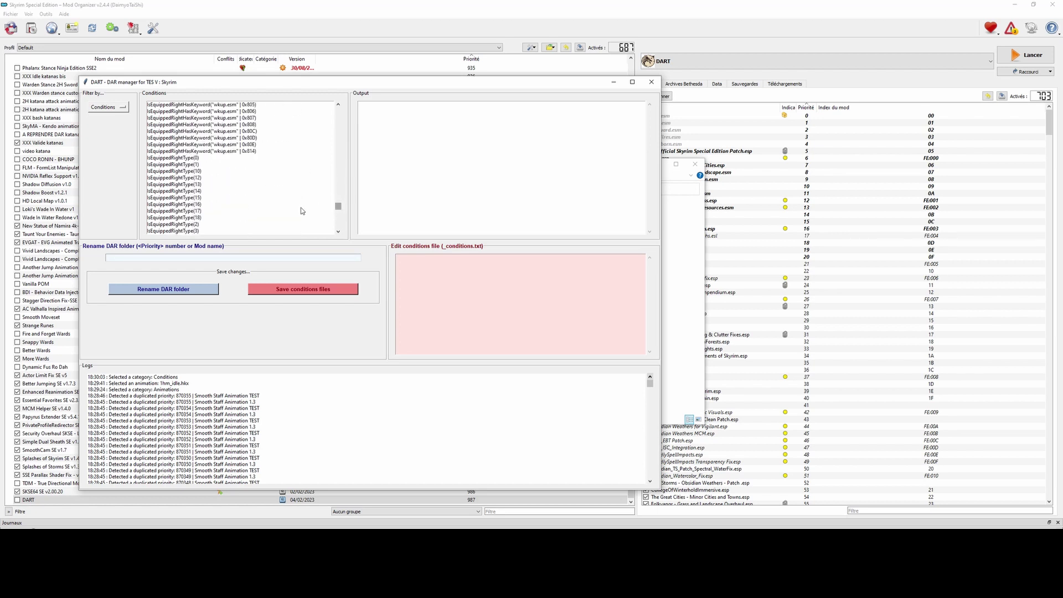
pyautogui.click(205, 165)
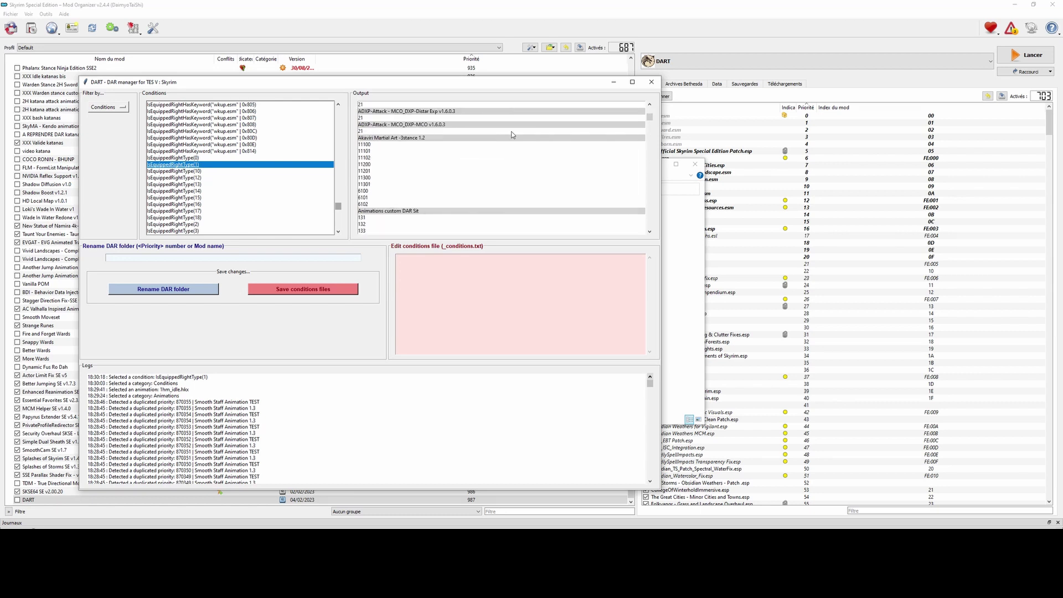
pyautogui.scroll(-5, 512, 134)
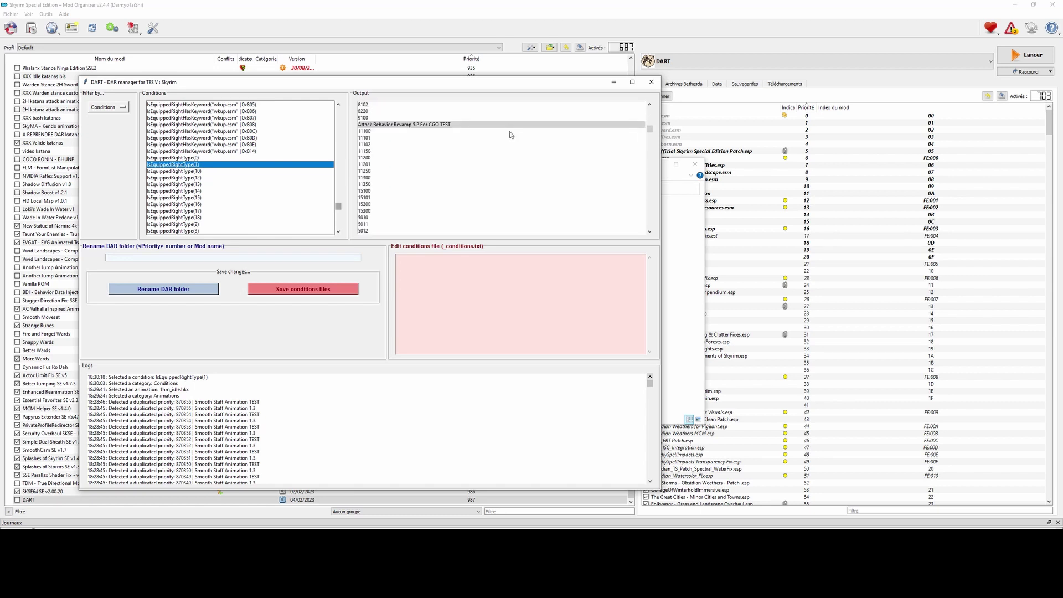
pyautogui.scroll(-10, 511, 134)
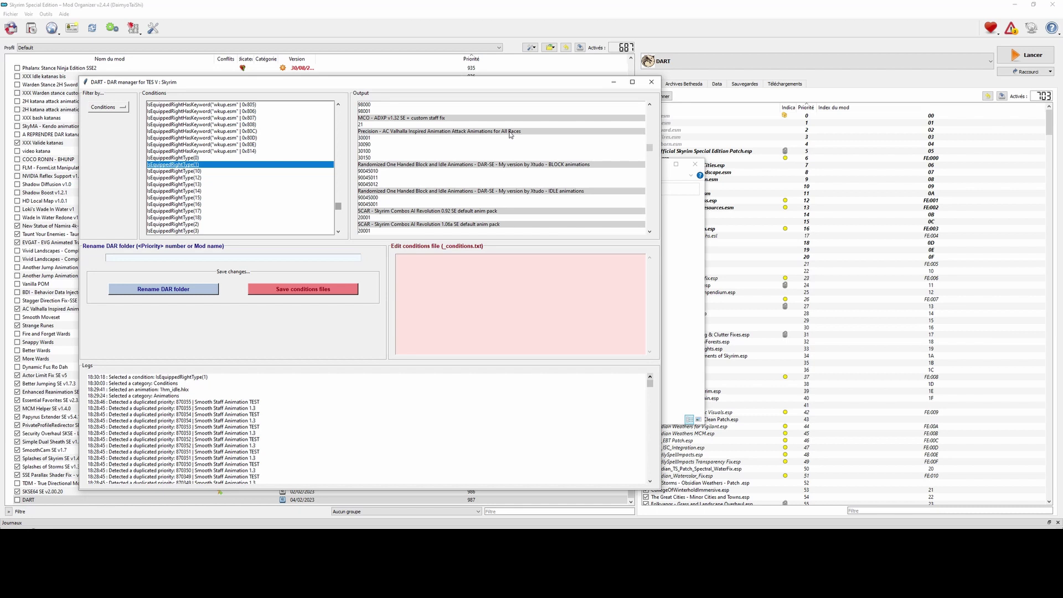
pyautogui.scroll(-10, 509, 134)
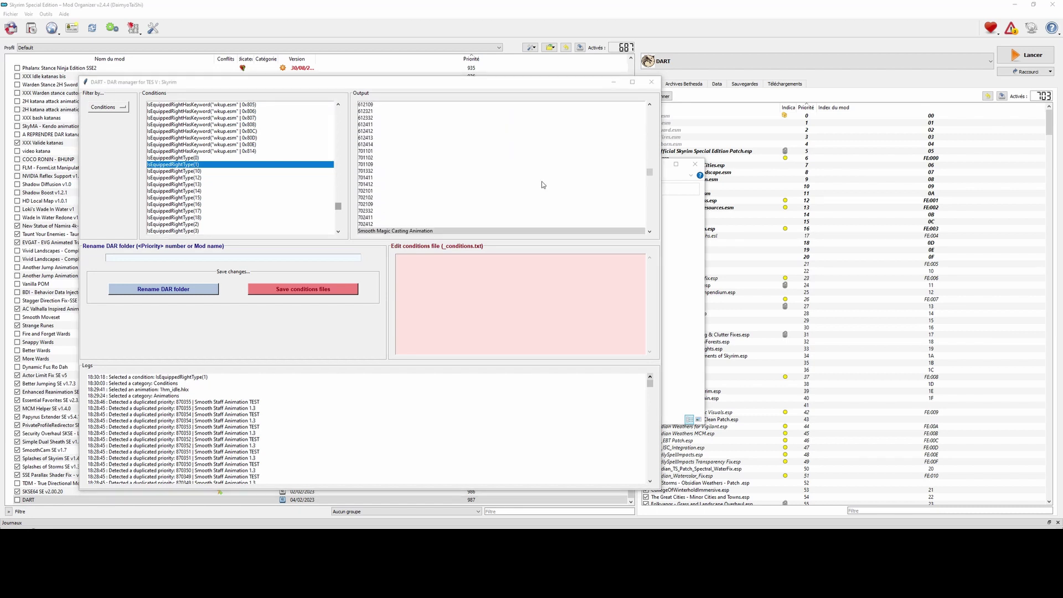
pyautogui.scroll(-10, 542, 184)
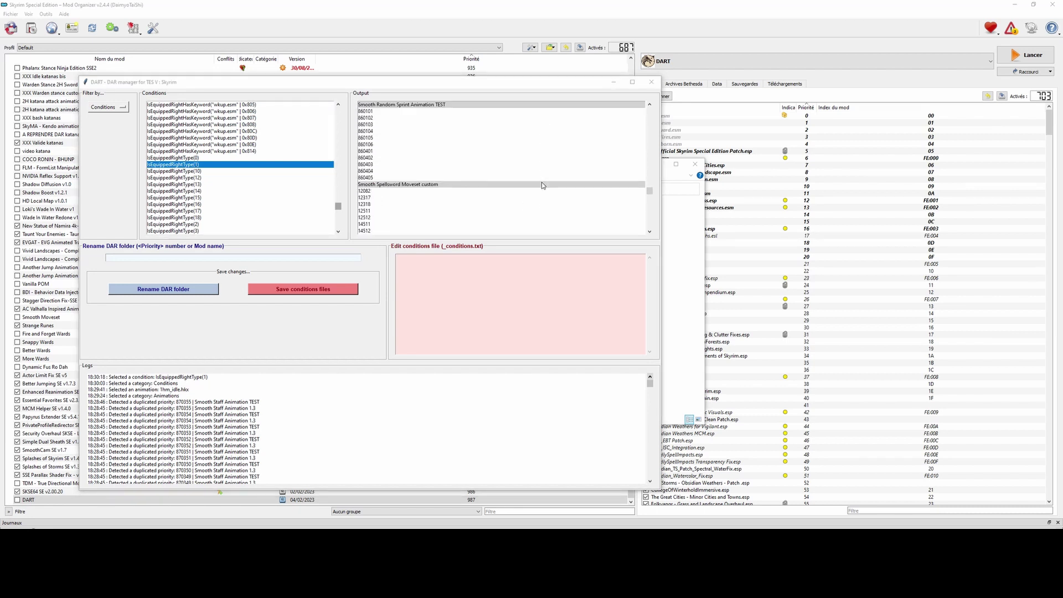
pyautogui.scroll(-10, 542, 186)
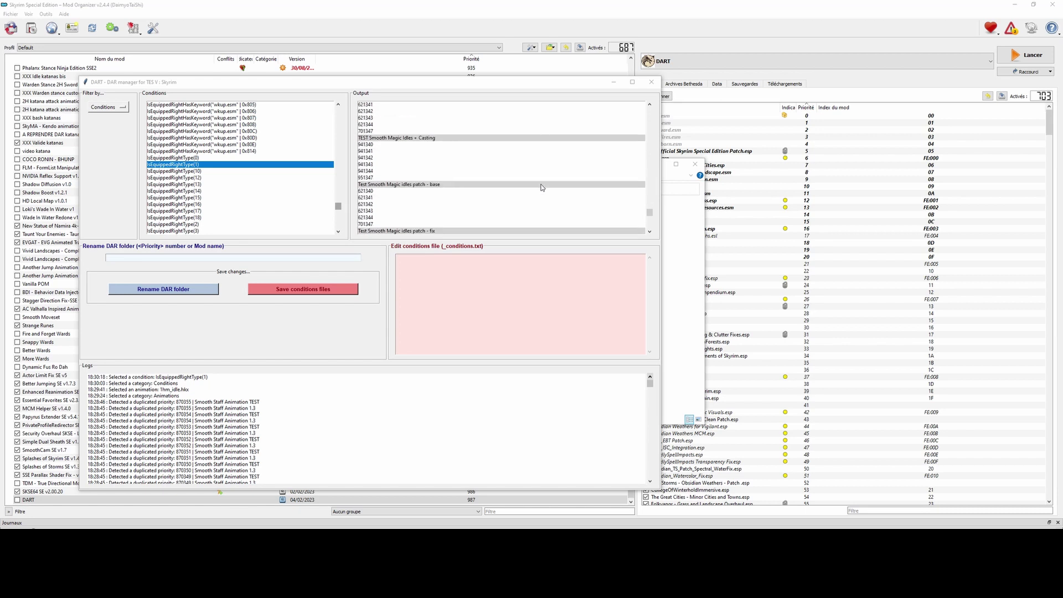
pyautogui.scroll(20, 542, 187)
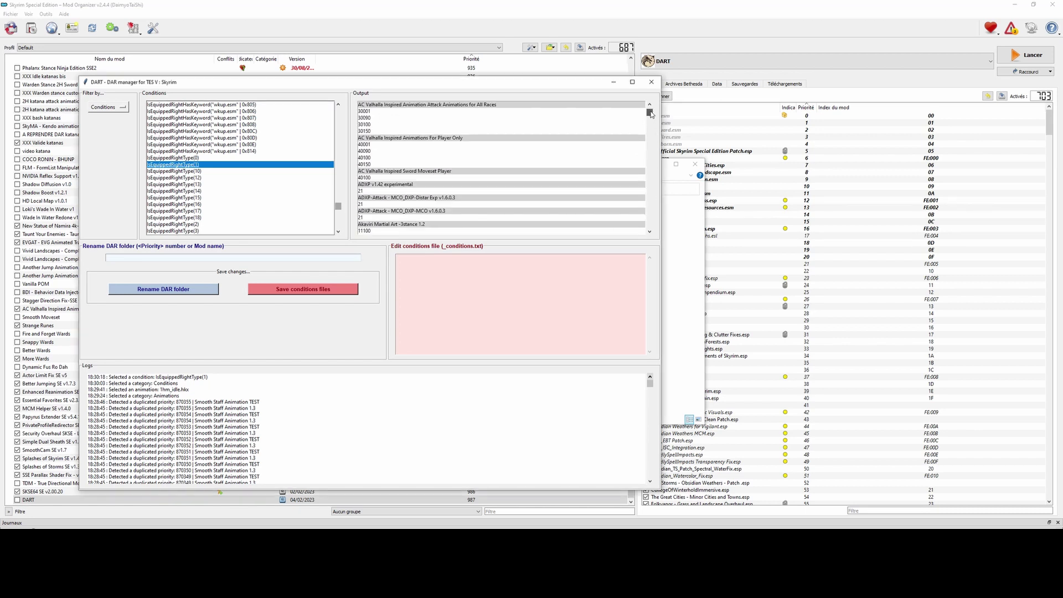
pyautogui.moveTo(651, 113); pyautogui.dragTo(607, 105)
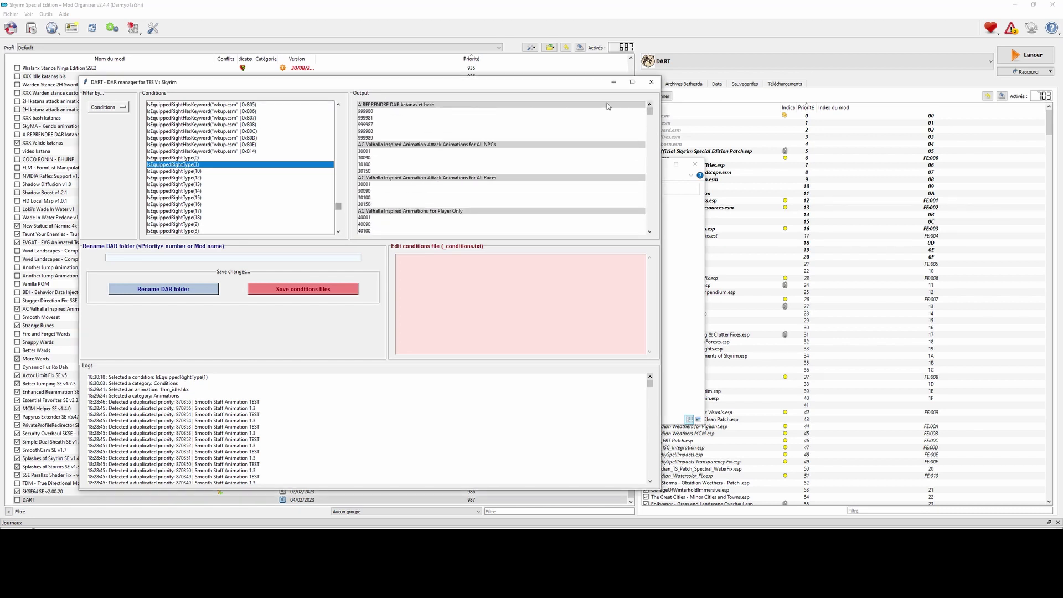
# Select the AC Valhalla Inspired Animation Attack Animations for All NPCs mod and view the conditions of its priority folder 30001.
pyautogui.click(442, 145)
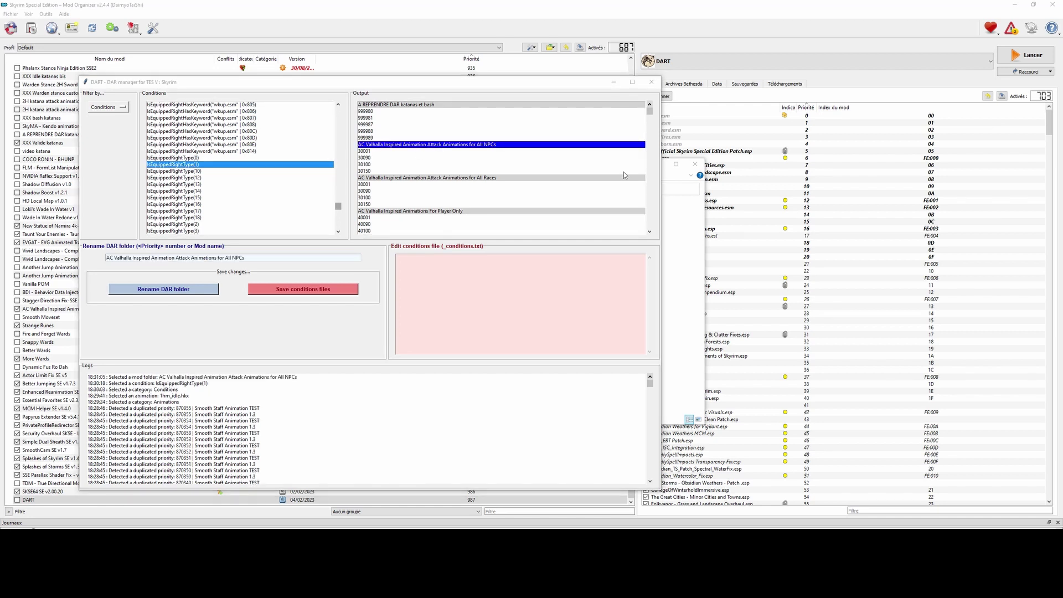
pyautogui.click(812, 180)
pyautogui.click(406, 151)
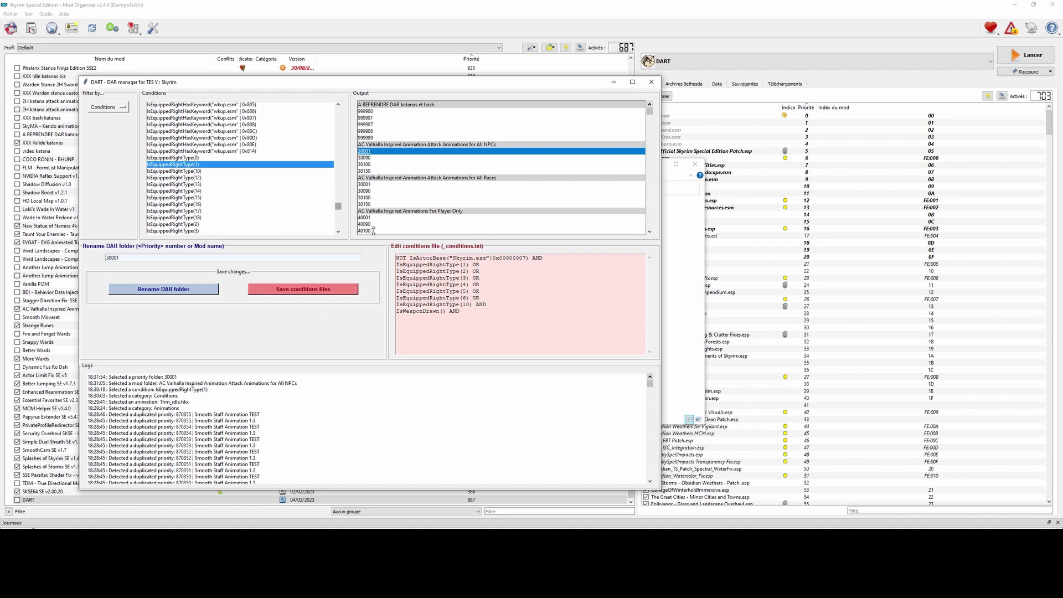
# Rename the AC Valhalla attack animations mod folder for all NPCs to "AC TEST Valhalla Inspired Animation Attack Animations for All NPCs".
pyautogui.click(412, 145)
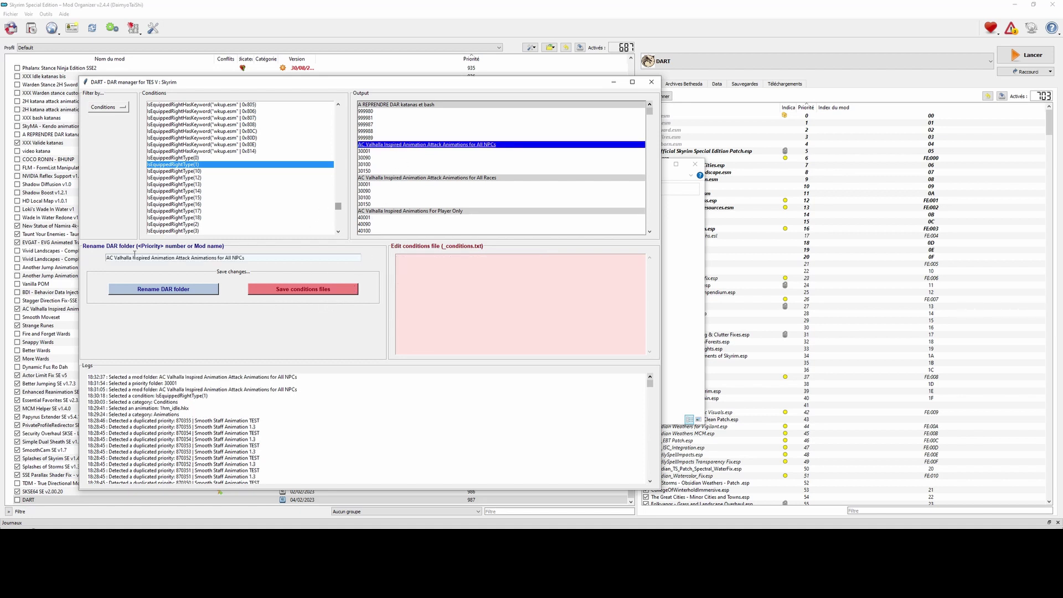
pyautogui.click(113, 258)
pyautogui.write('TEST')
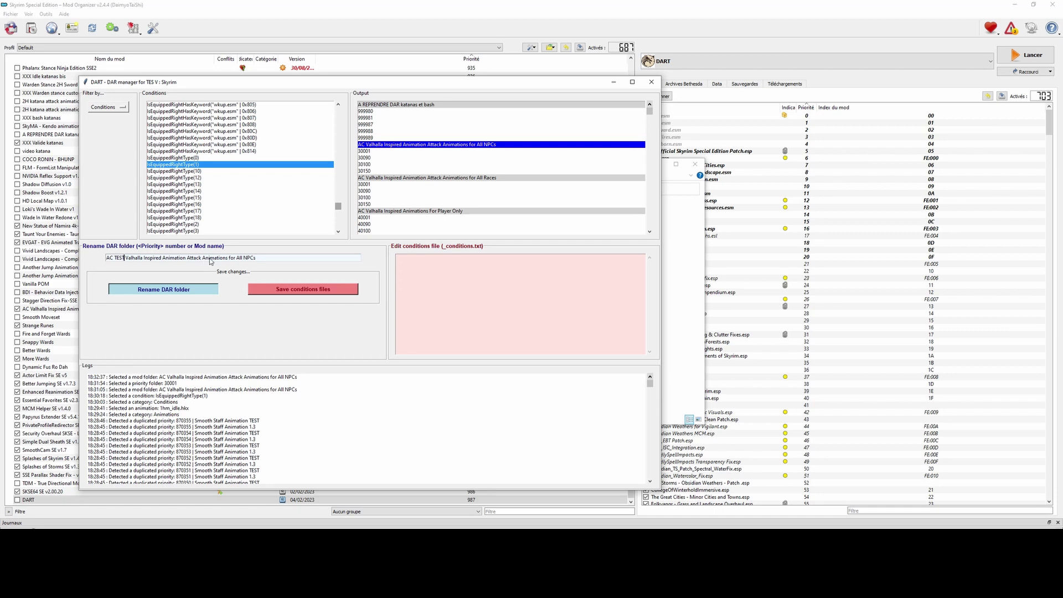
pyautogui.press('Return')
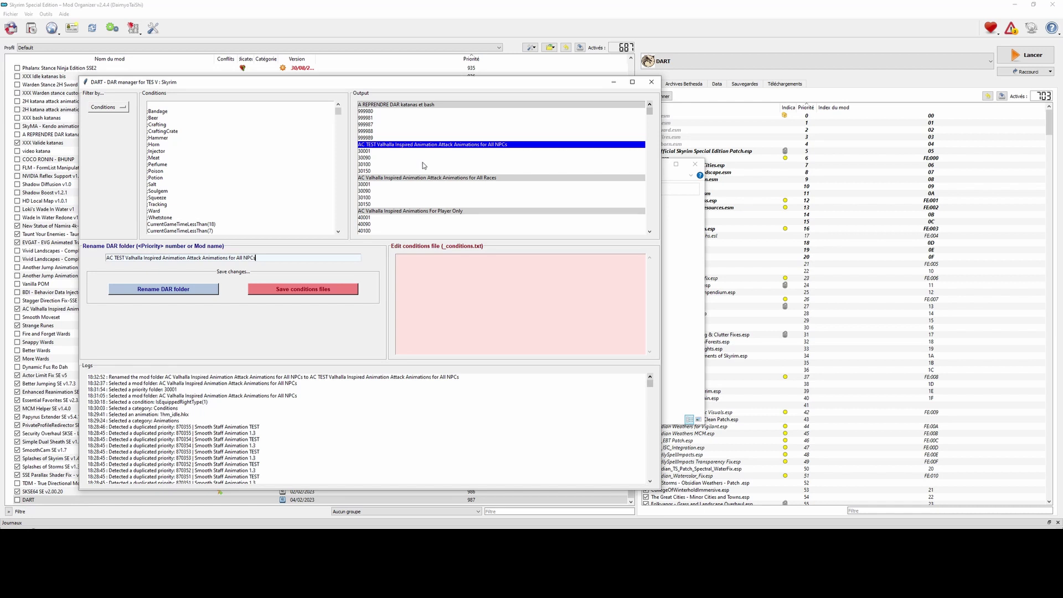
# Check the renamed mod folder in the output and locate the IsEquippedRightType(1) condition again.
pyautogui.scroll(-3, 423, 164)
pyautogui.scroll(3, 421, 166)
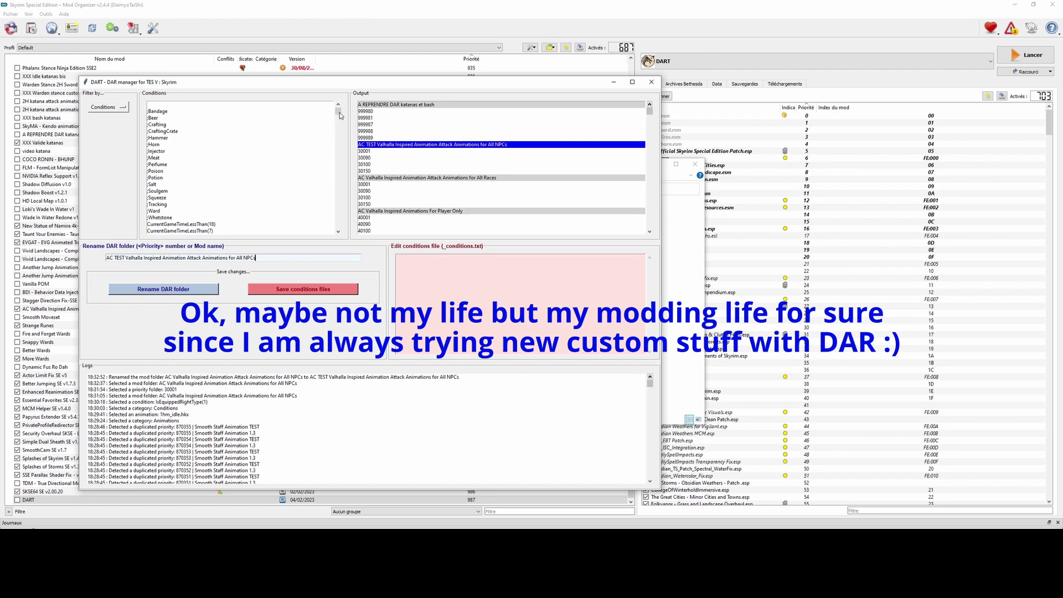
pyautogui.moveTo(340, 116); pyautogui.dragTo(330, 207)
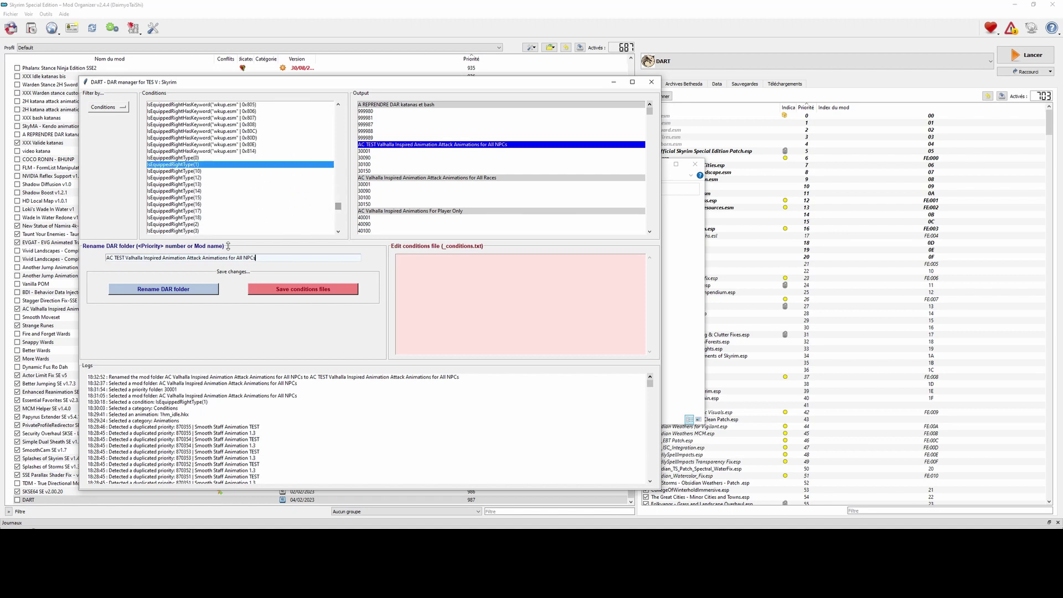